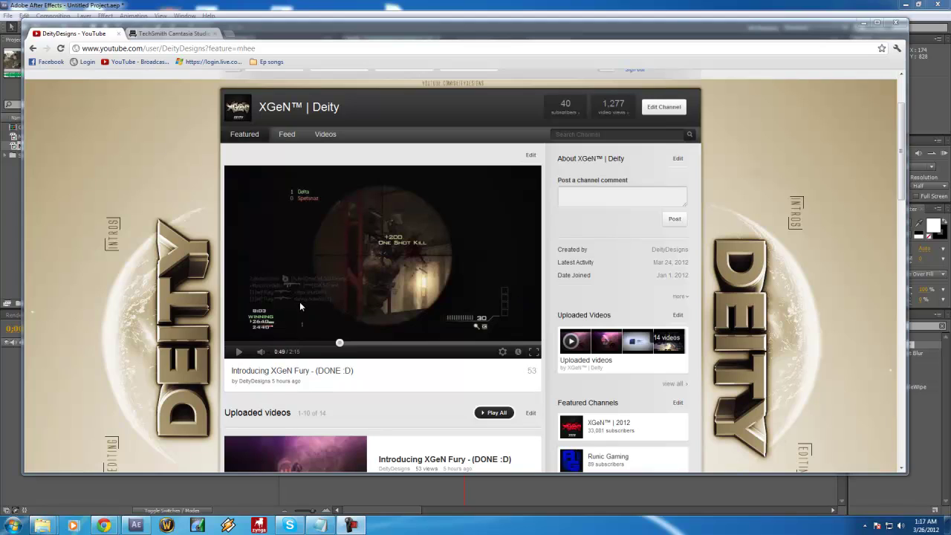
# Play the channel's featured gameplay video, pause it at 0:54, and minimize Chrome
pyautogui.click(325, 261)
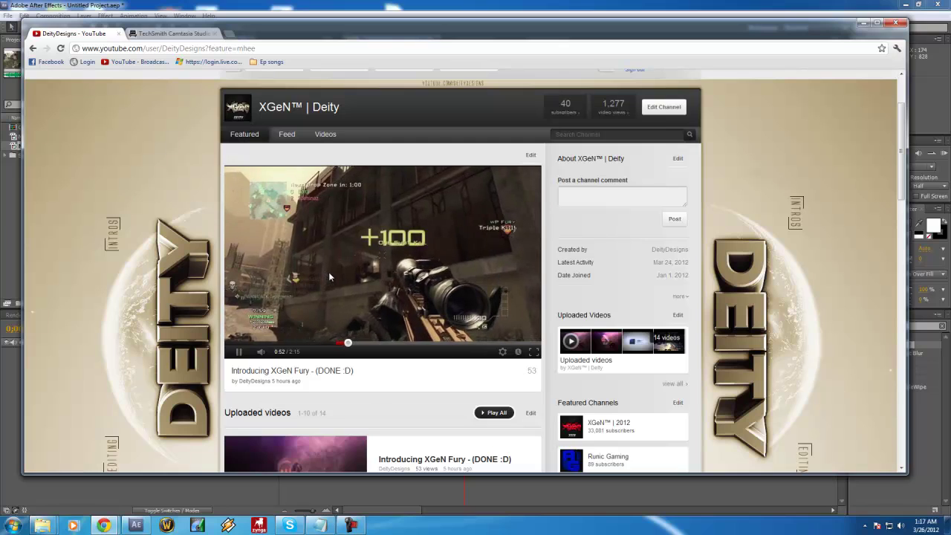
pyautogui.click(355, 255)
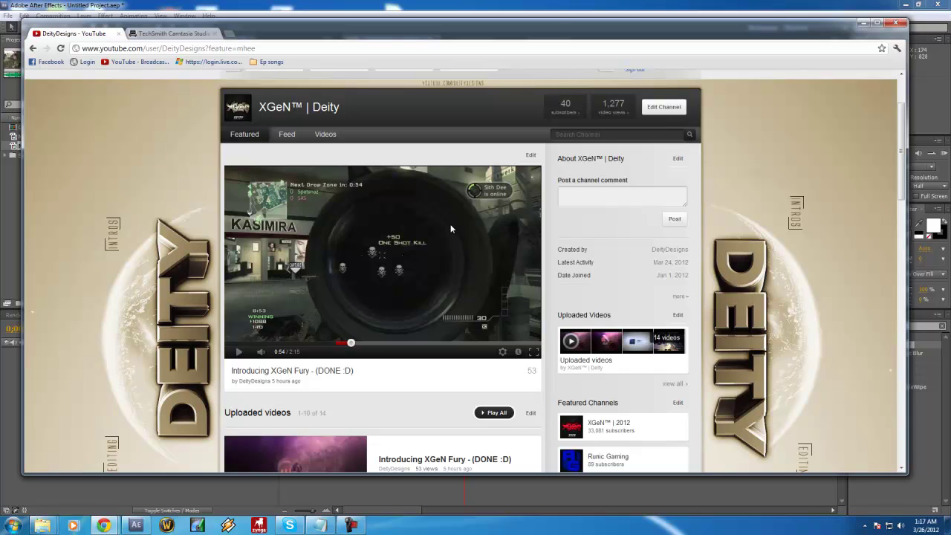
pyautogui.click(865, 26)
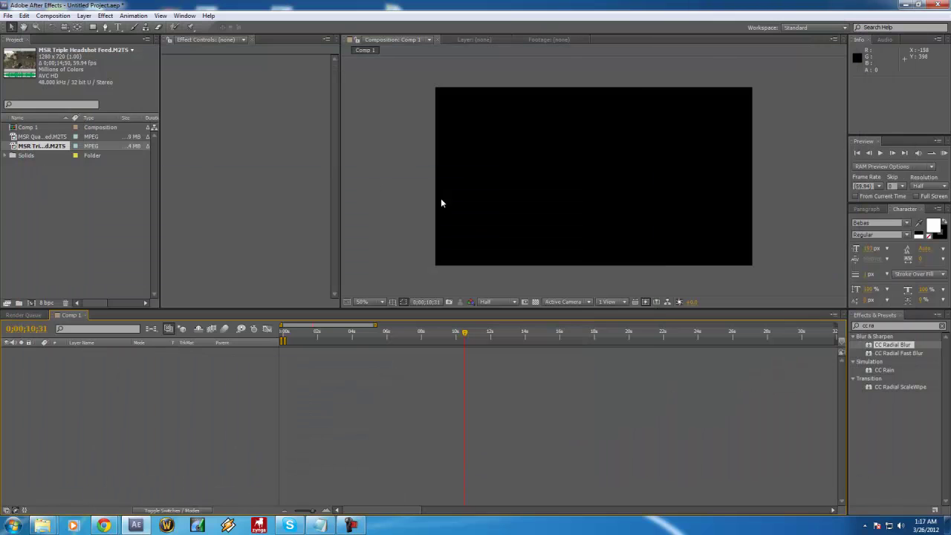
# Add the second MSR gameplay clip from the Project panel into the Comp 1 timeline
pyautogui.click(53, 16)
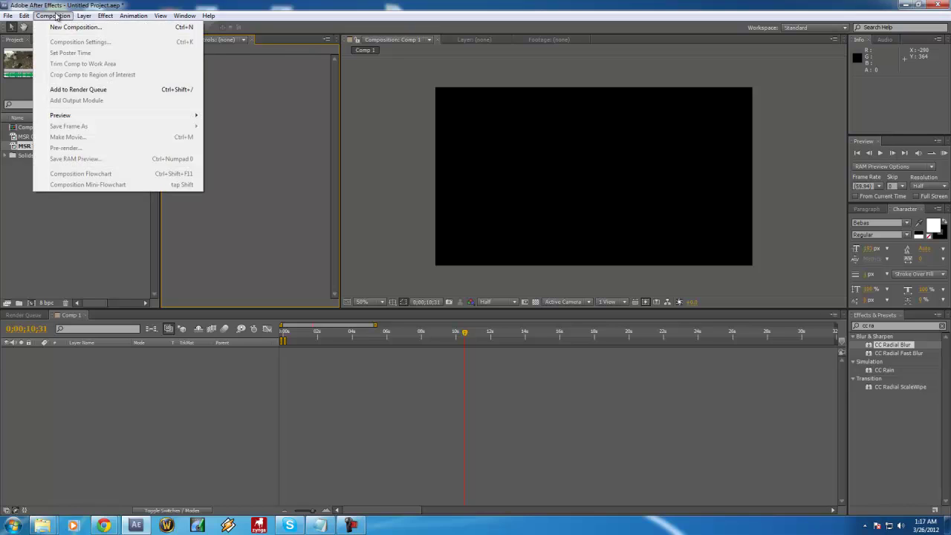
pyautogui.click(97, 266)
pyautogui.moveTo(30, 139); pyautogui.dragTo(466, 394)
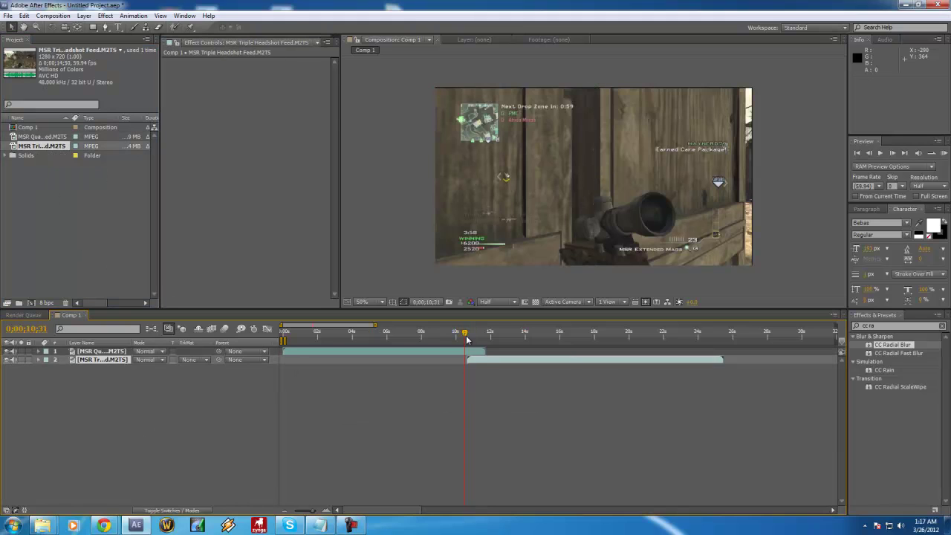
# Slide the second clip earlier so it overlaps the first clip's end around 11 seconds
pyautogui.click(505, 340)
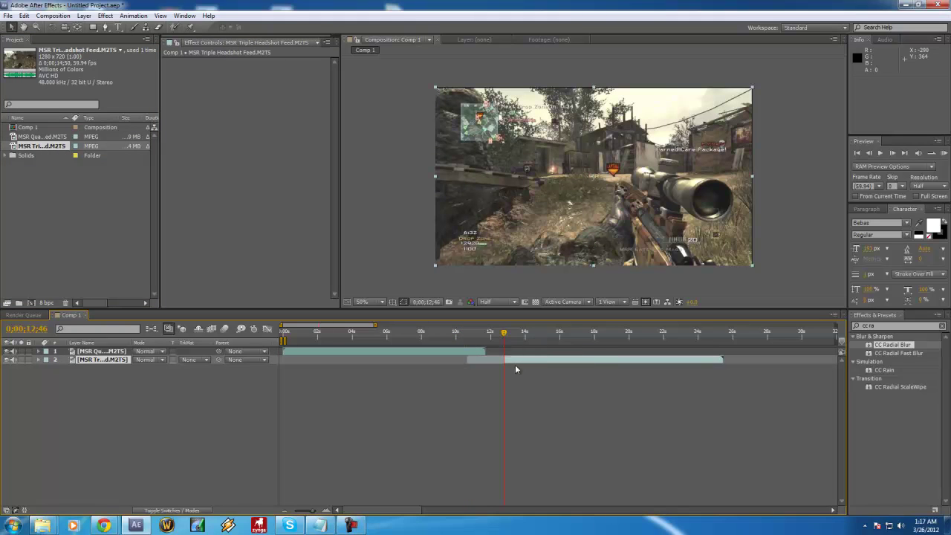
pyautogui.moveTo(515, 364); pyautogui.dragTo(481, 360)
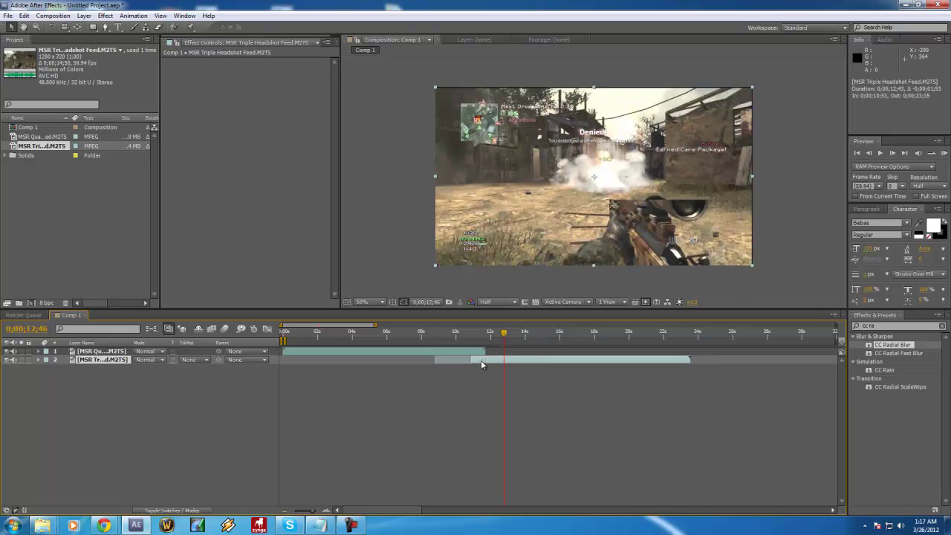
pyautogui.click(315, 512)
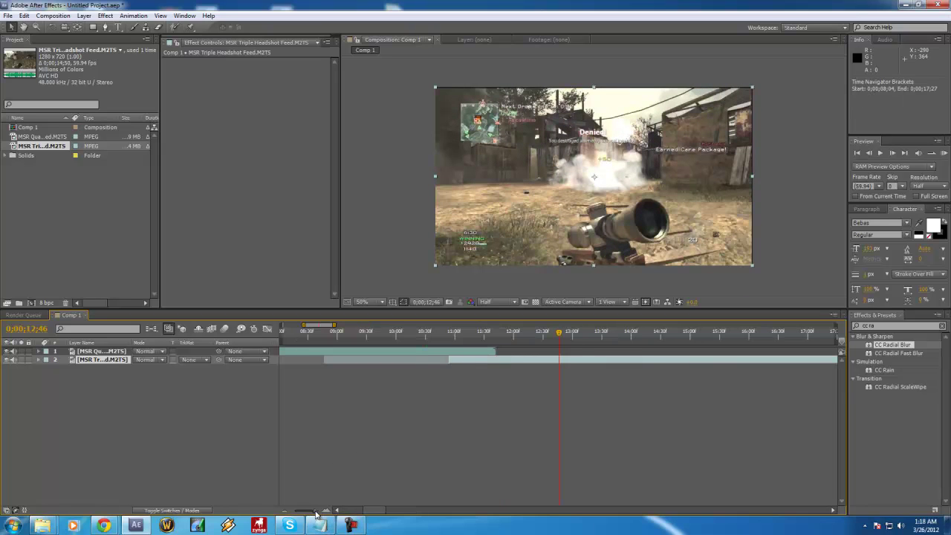
pyautogui.click(459, 335)
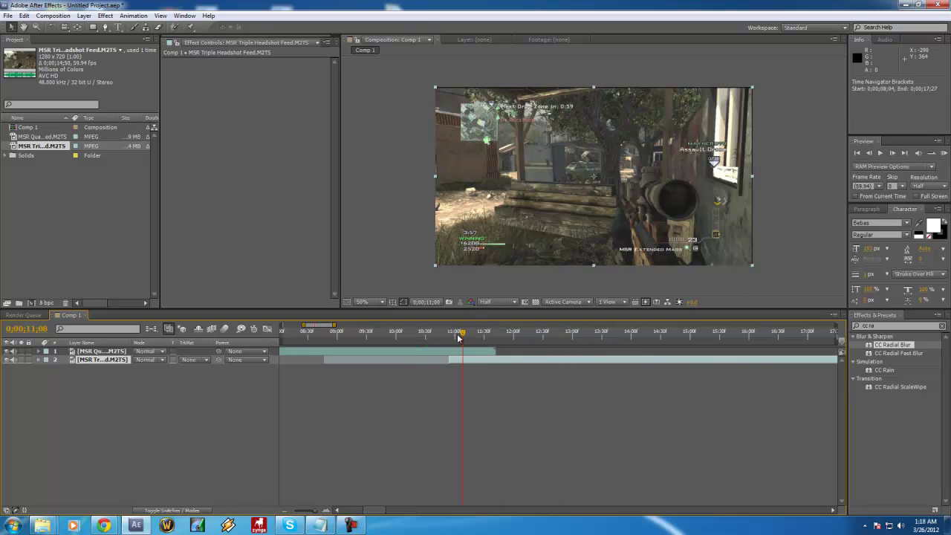
pyautogui.click(316, 513)
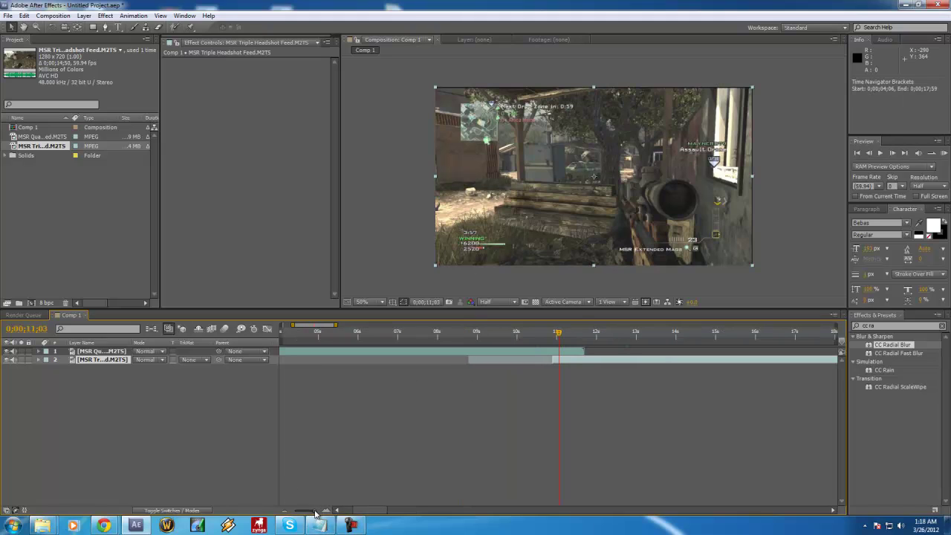
pyautogui.click(556, 334)
# Shift the second clip a few frames earlier and create a new adjustment layer
pyautogui.moveTo(562, 344); pyautogui.dragTo(555, 366)
pyautogui.click(84, 16)
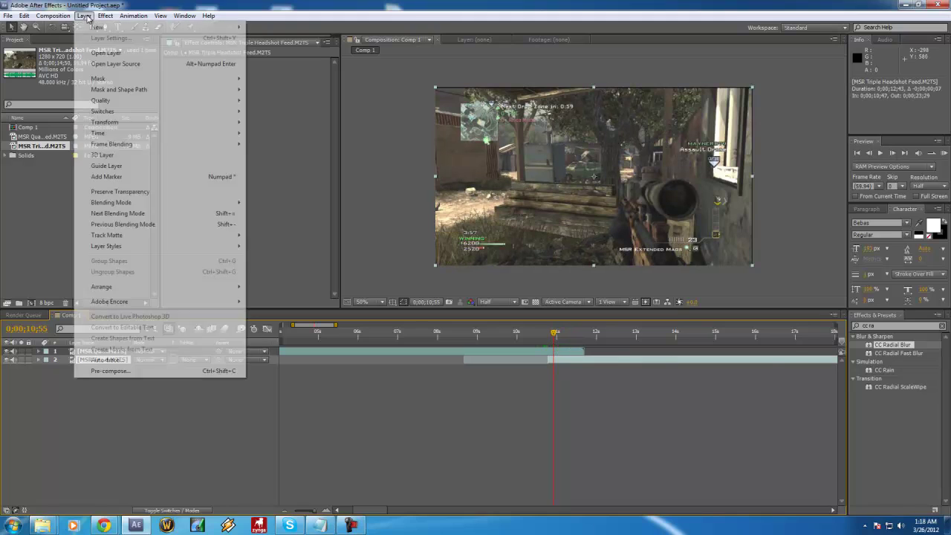
pyautogui.moveTo(104, 27)
pyautogui.click(315, 94)
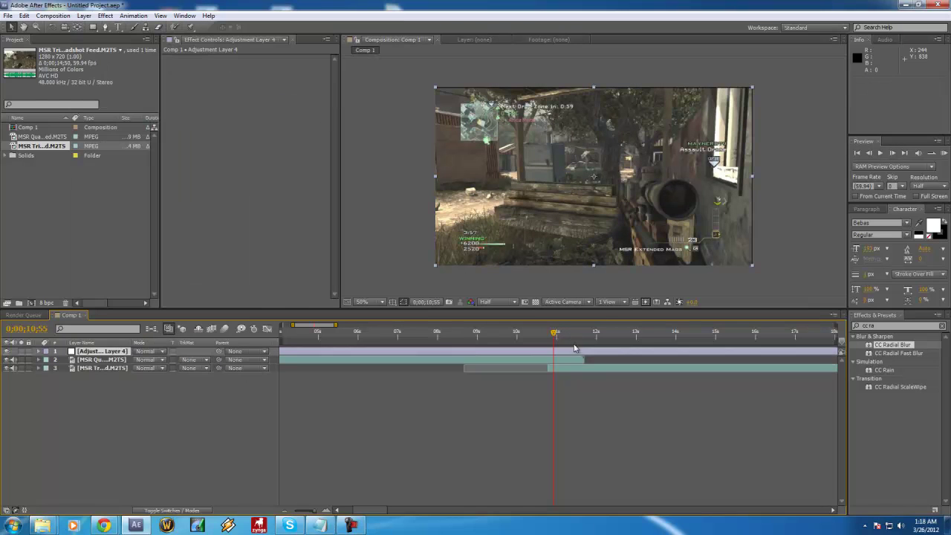
# Trim the adjustment layer to run from 10;42 to 11;49 with Alt+[ and Alt+]
pyautogui.click(545, 334)
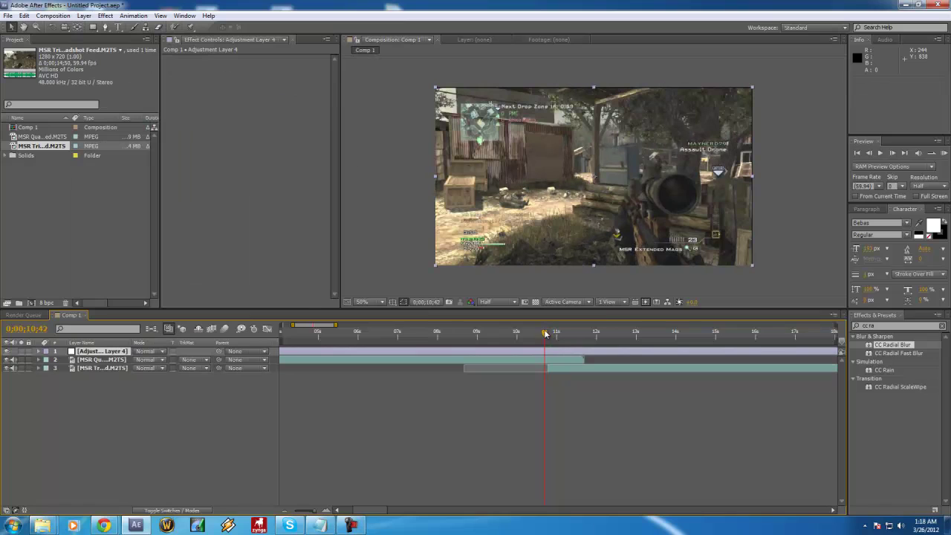
pyautogui.hotkey('alt', '[')
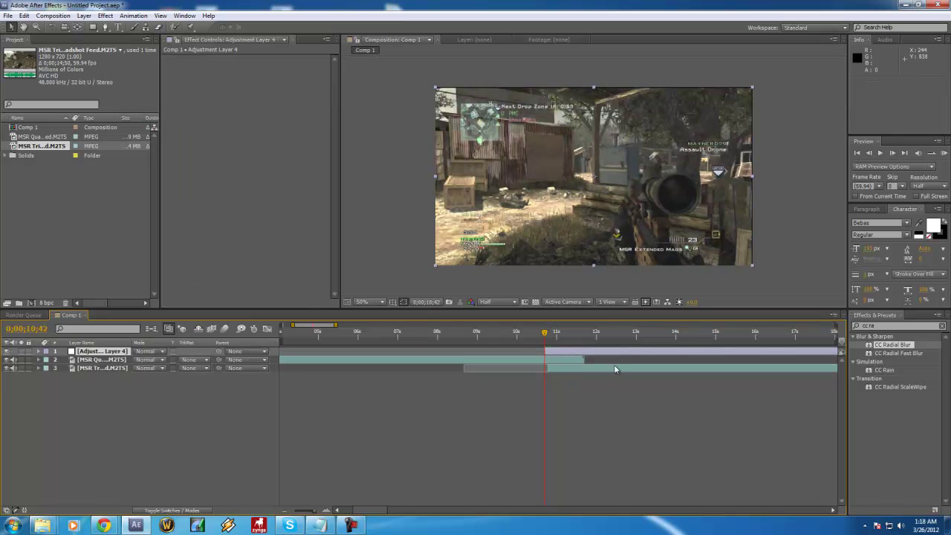
pyautogui.click(591, 331)
pyautogui.hotkey('alt', ']')
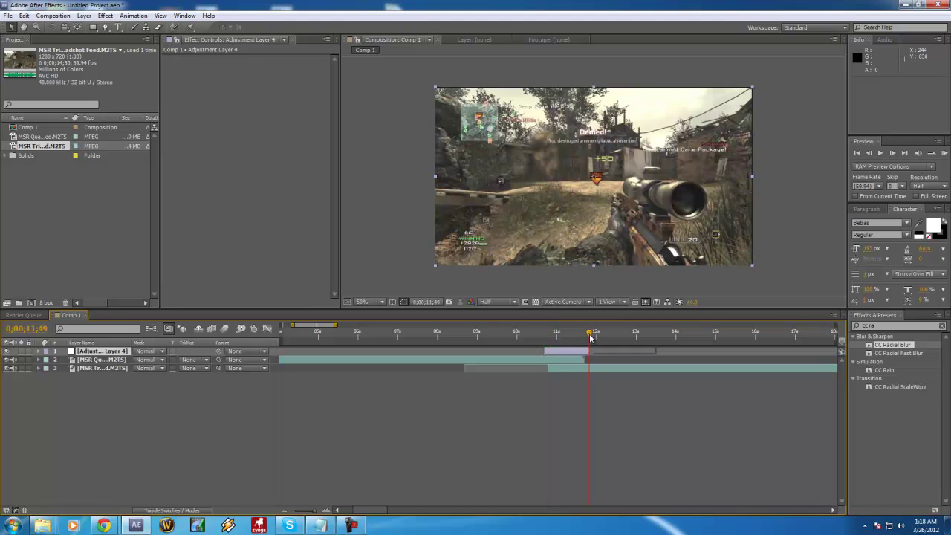
pyautogui.click(557, 332)
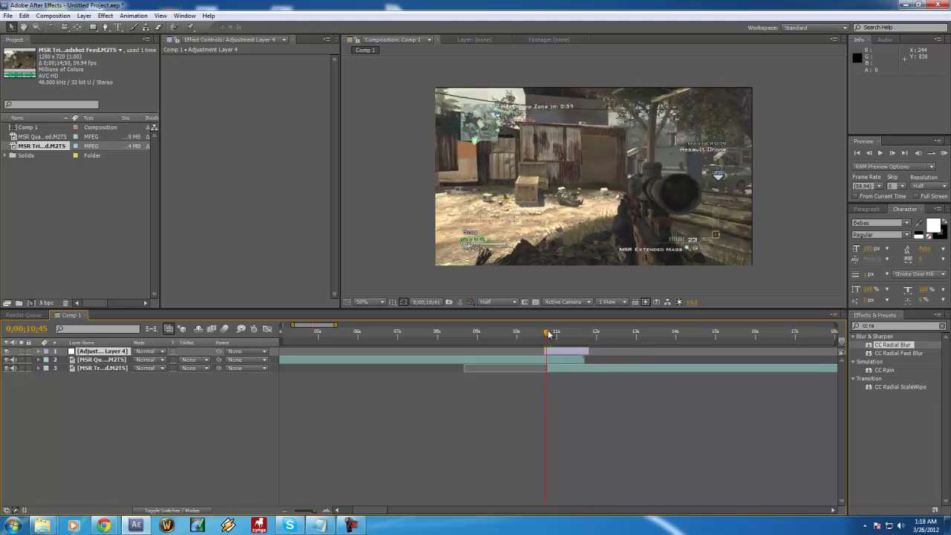
# Rename the adjustment layer to radialblurx1
pyautogui.rightClick(88, 351)
pyautogui.click(111, 348)
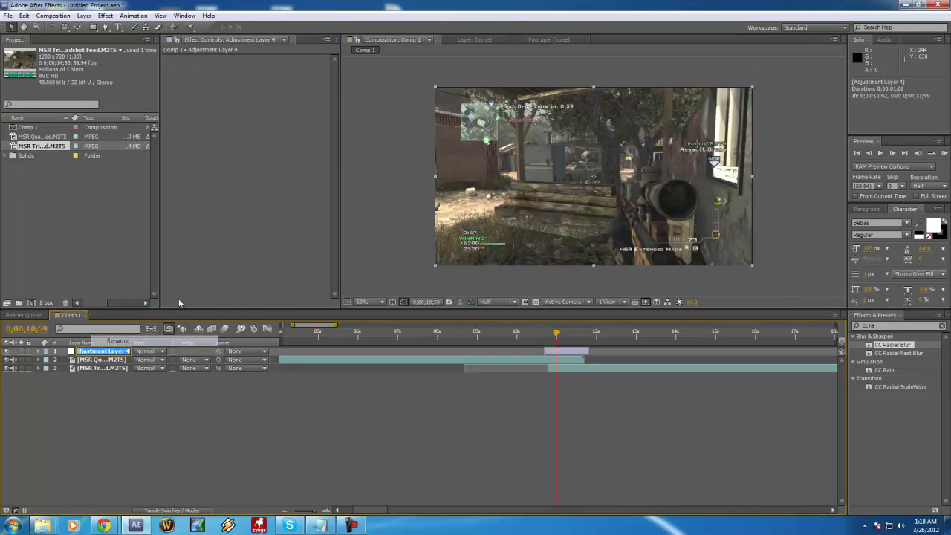
pyautogui.write('f')
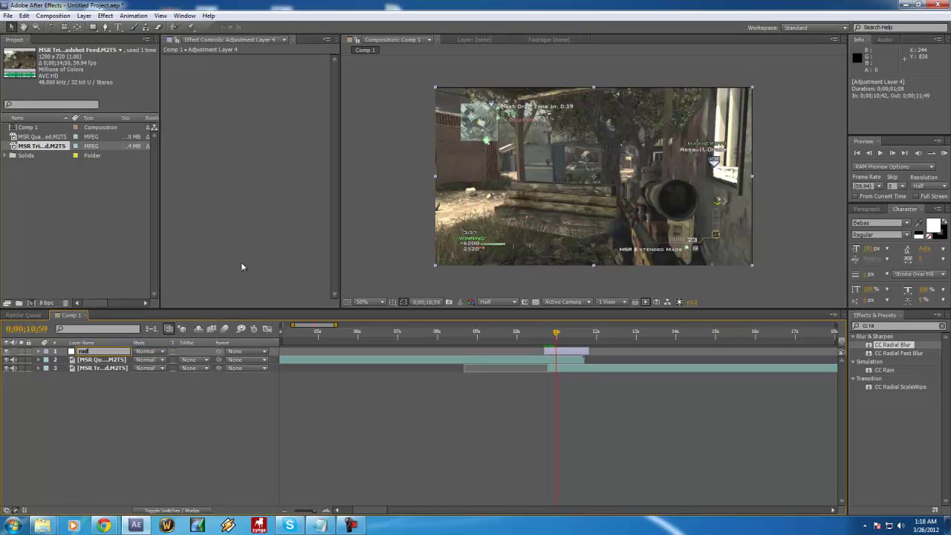
pyautogui.write('adialblurx1')
pyautogui.press('Return')
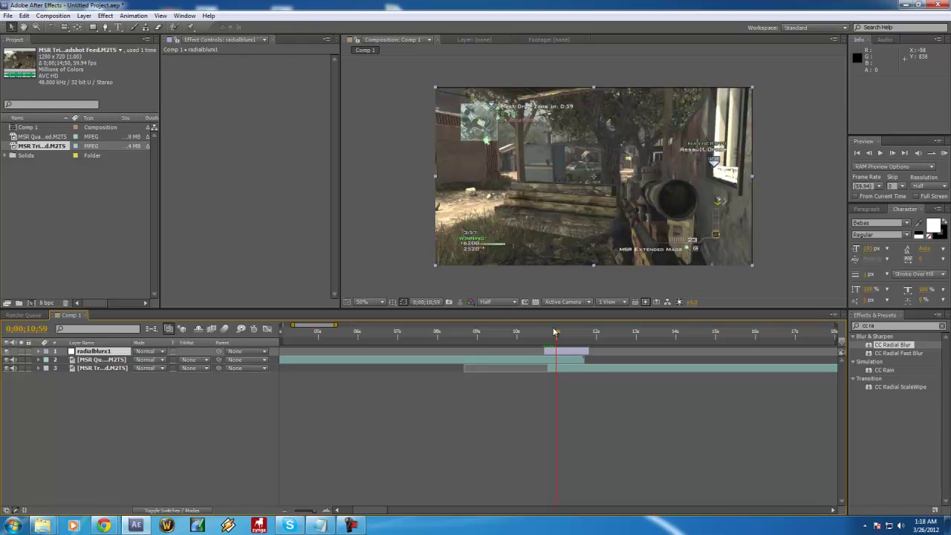
# At 10;48, apply the CC Radial Blur effect to the radialblurx1 layer
pyautogui.moveTo(554, 339); pyautogui.dragTo(549, 336)
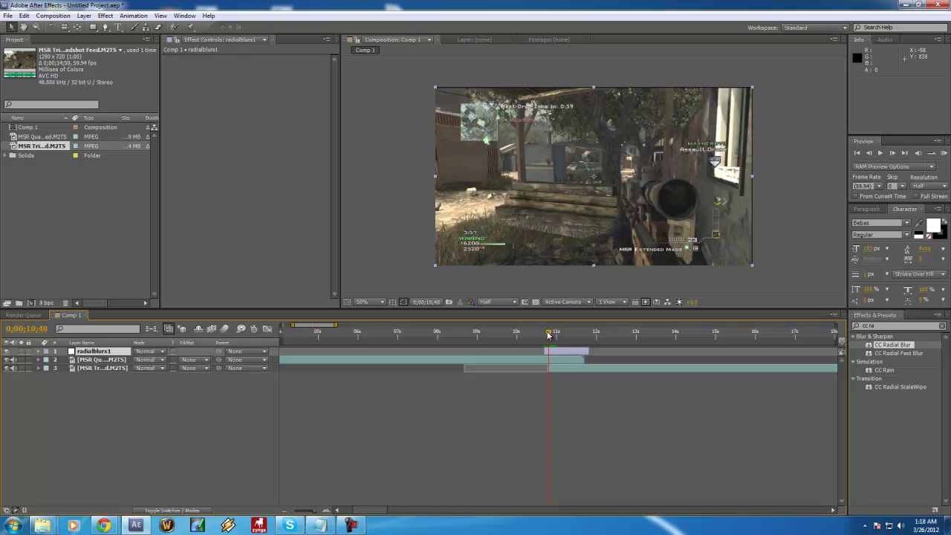
pyautogui.click(901, 325)
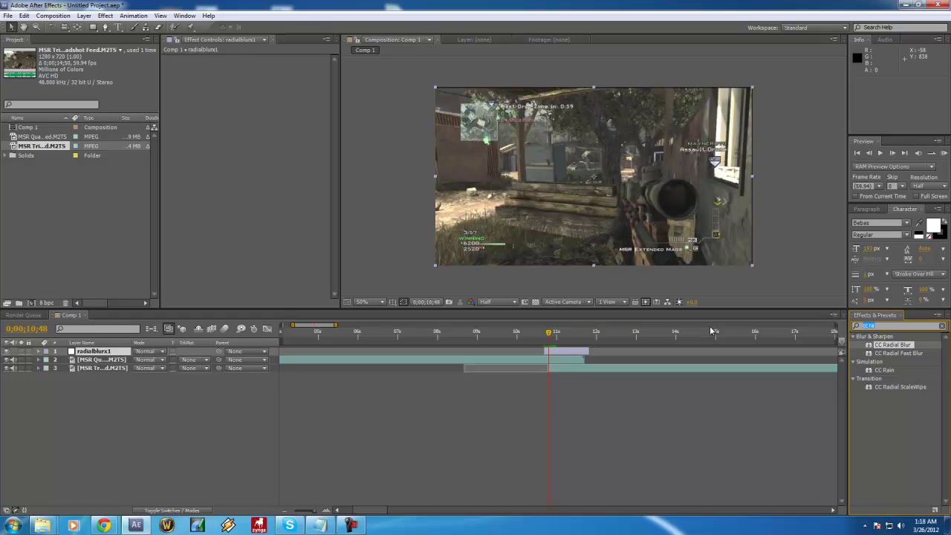
pyautogui.write('cc ra')
pyautogui.moveTo(893, 345); pyautogui.dragTo(562, 351)
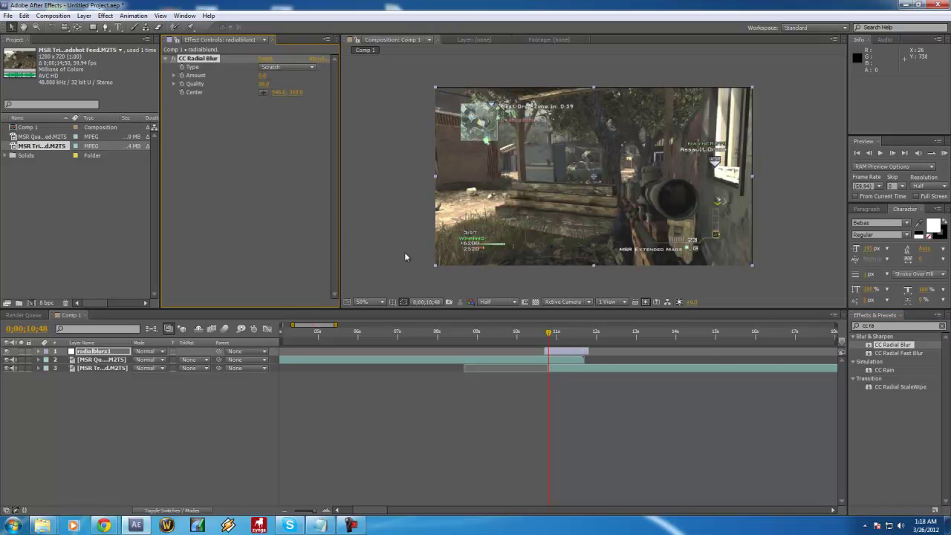
# Keyframe the blur Amount, setting a peak value of 15 at 11;12
pyautogui.click(181, 75)
pyautogui.moveTo(589, 335)
pyautogui.mouseDown()
pyautogui.moveTo(574, 335)
pyautogui.moveTo(582, 335)
pyautogui.mouseUp()
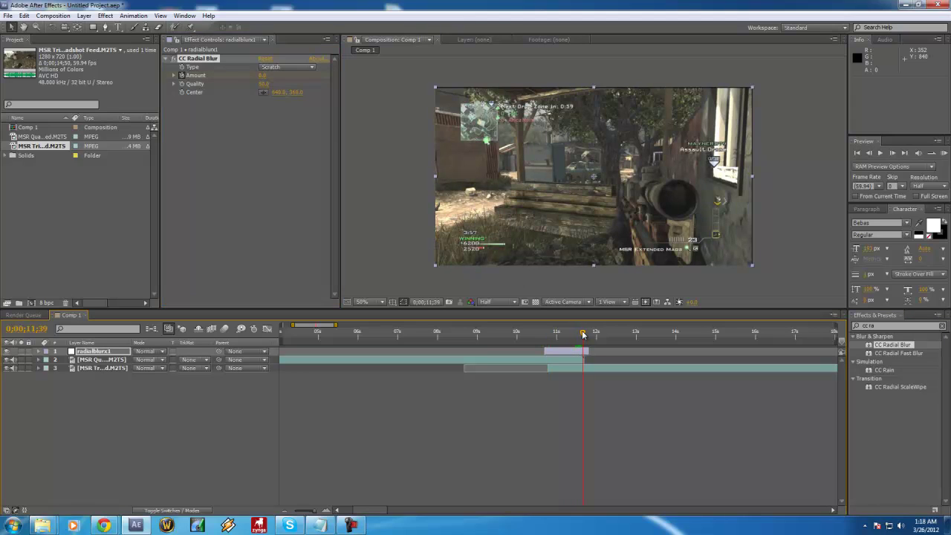
pyautogui.press('u')
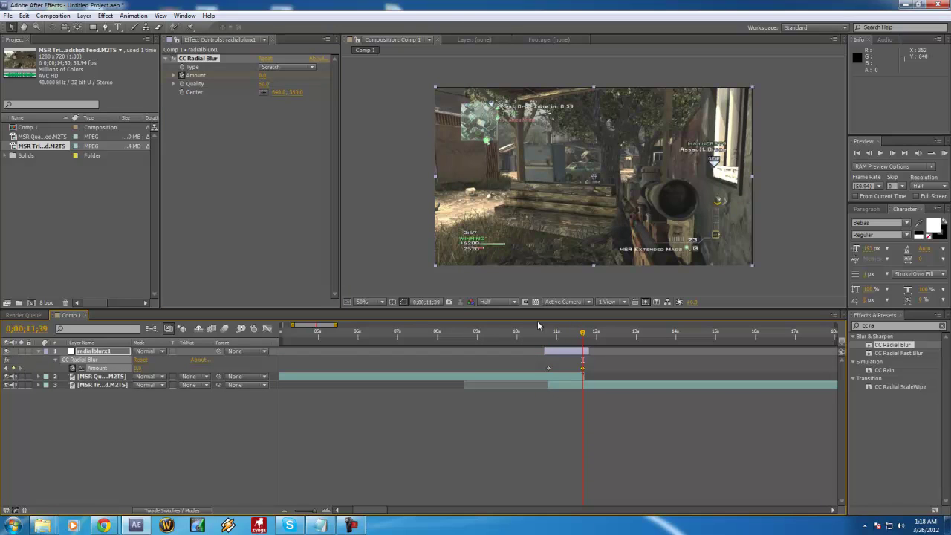
pyautogui.click(565, 336)
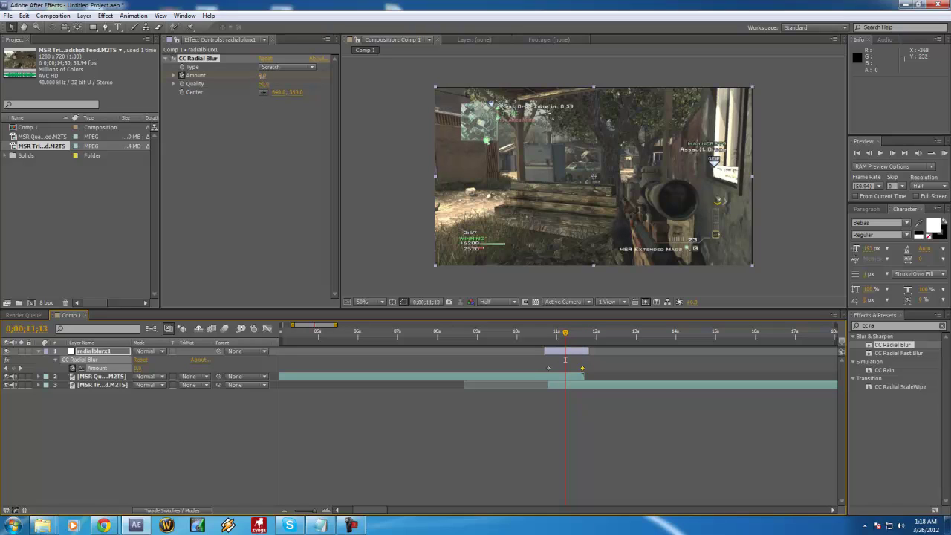
pyautogui.click(263, 76)
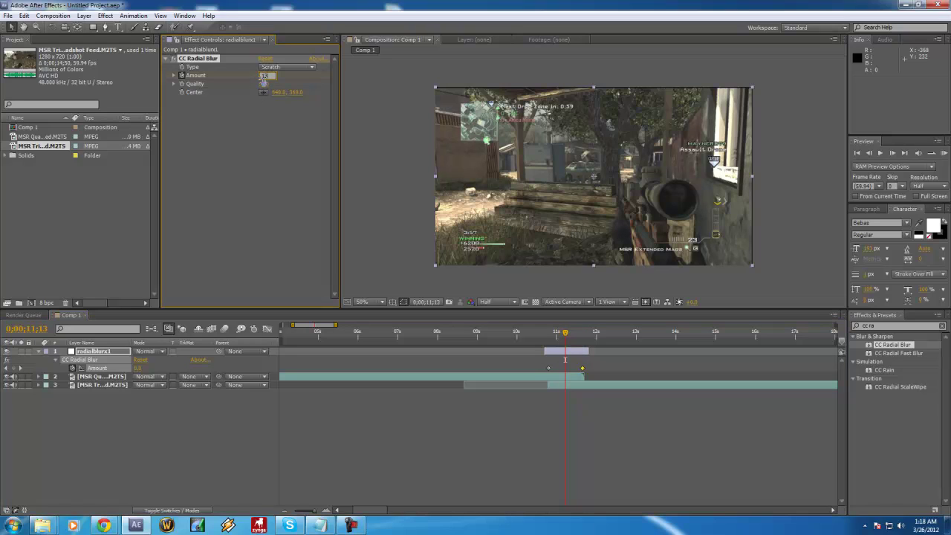
pyautogui.write('15')
pyautogui.press('Return')
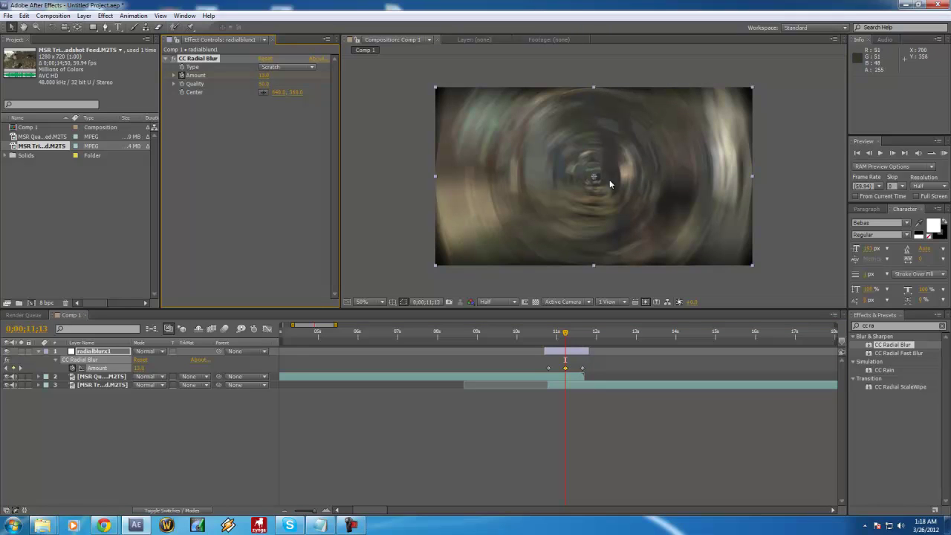
pyautogui.click(558, 333)
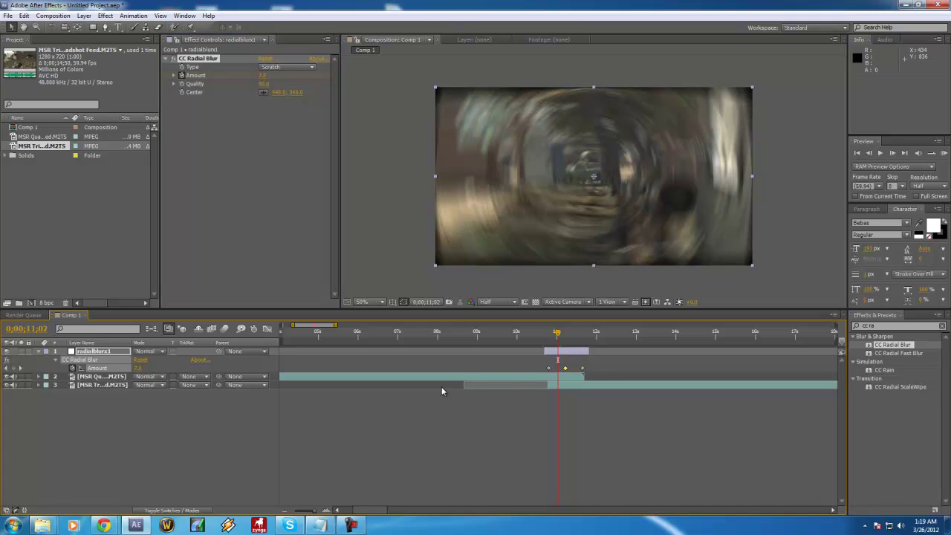
# Keyframe the MSR Quad Feed layer's Opacity at 100% near 11 seconds, then 0% shortly after
pyautogui.click(556, 336)
pyautogui.moveTo(558, 338); pyautogui.dragTo(559, 340)
pyautogui.click(506, 377)
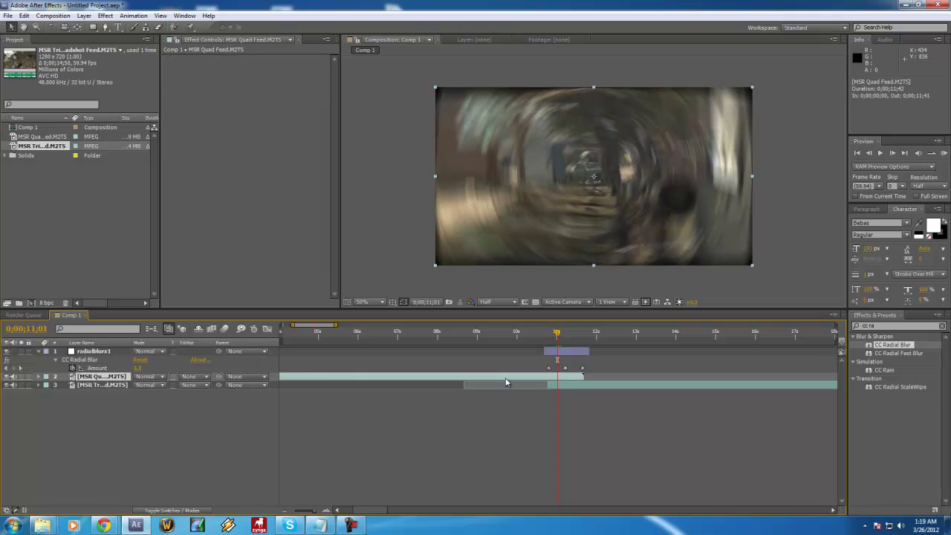
pyautogui.press('t')
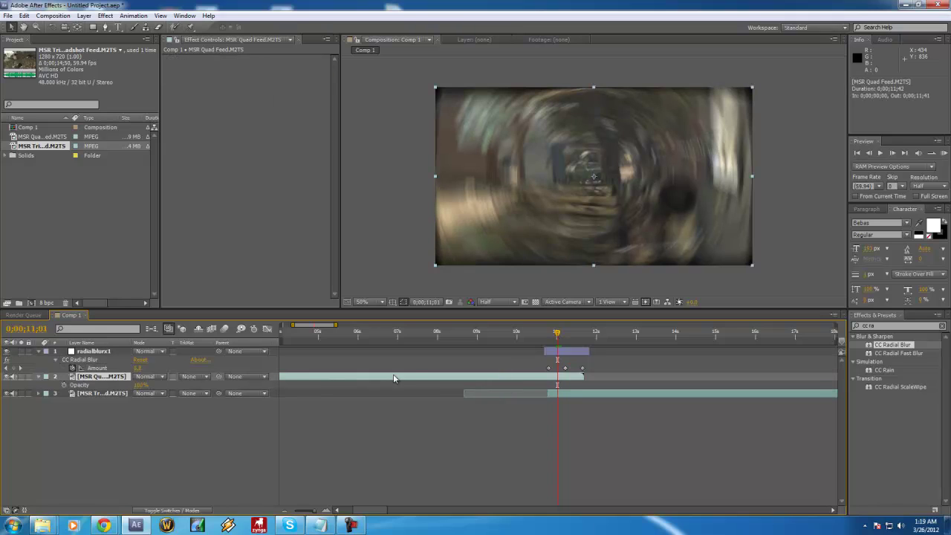
pyautogui.click(64, 385)
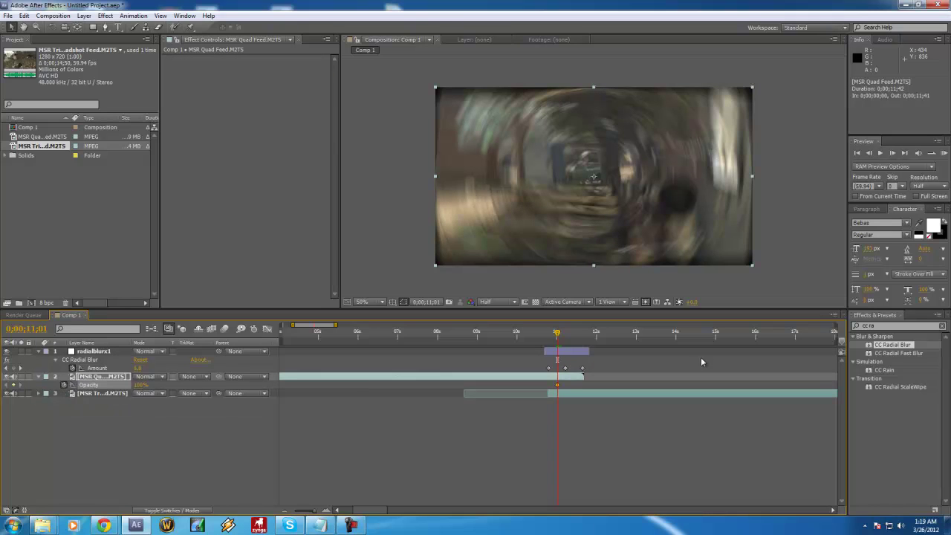
pyautogui.moveTo(574, 338); pyautogui.dragTo(575, 339)
pyautogui.moveTo(165, 386); pyautogui.dragTo(282, 279)
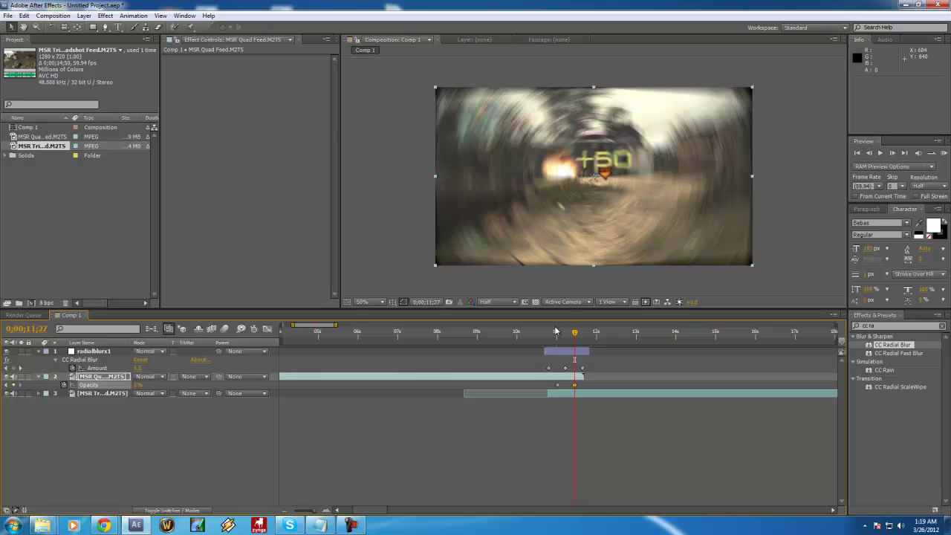
pyautogui.click(548, 336)
pyautogui.moveTo(548, 336)
pyautogui.mouseDown()
pyautogui.moveTo(589, 331)
pyautogui.moveTo(563, 336)
pyautogui.mouseUp()
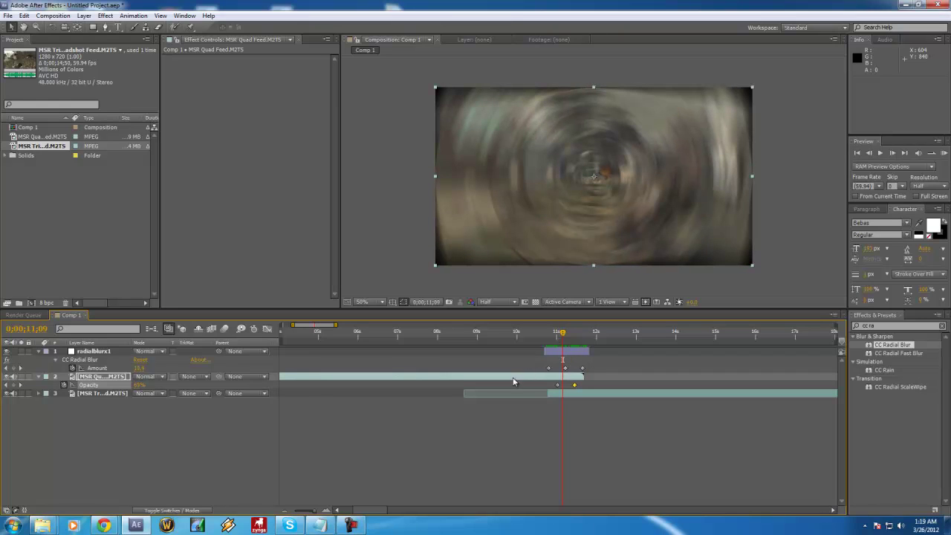
pyautogui.click(557, 352)
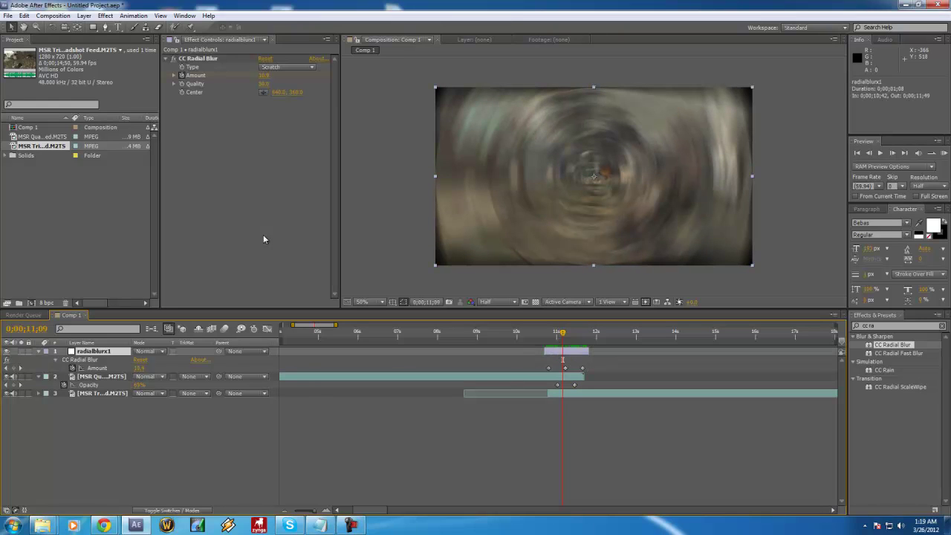
pyautogui.click(297, 67)
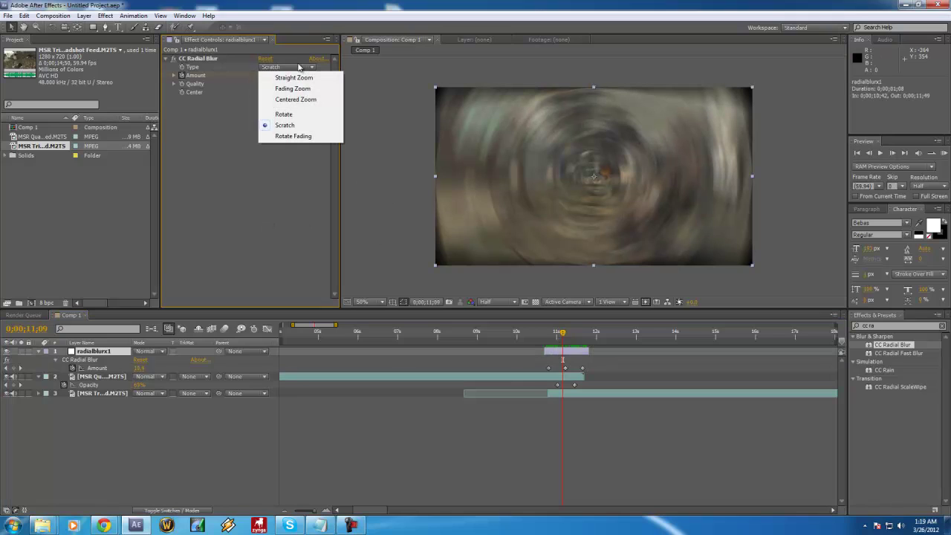
pyautogui.click(299, 135)
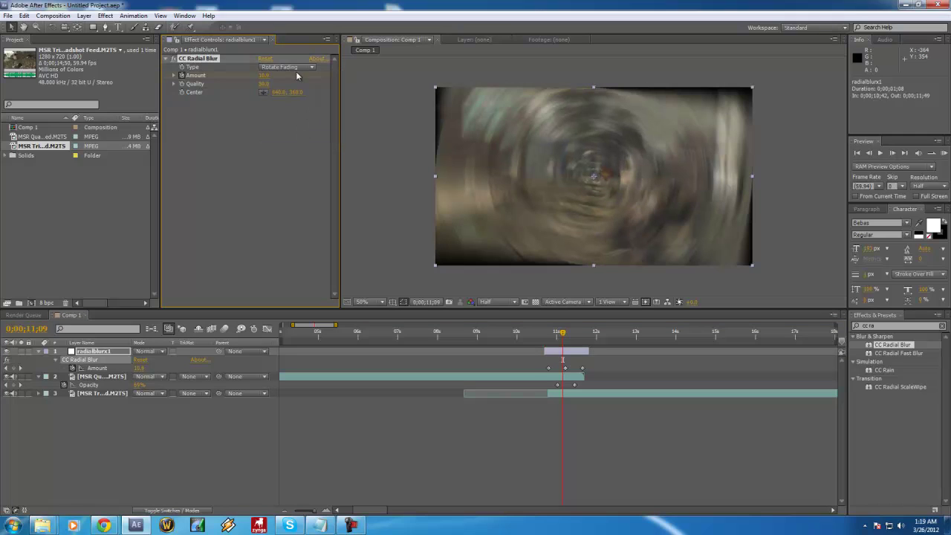
pyautogui.click(296, 69)
pyautogui.click(297, 125)
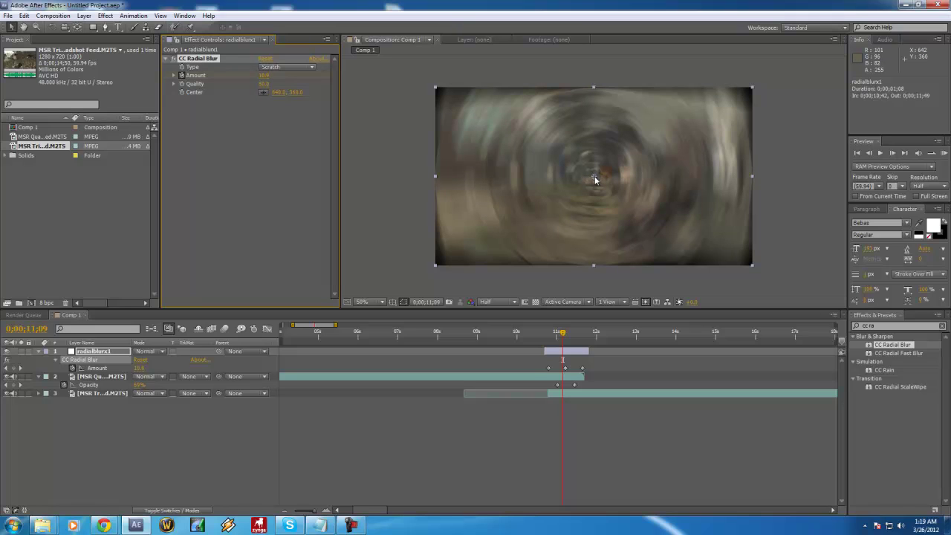
pyautogui.moveTo(595, 177); pyautogui.dragTo(594, 261)
pyautogui.hotkey('ctrl', 'z')
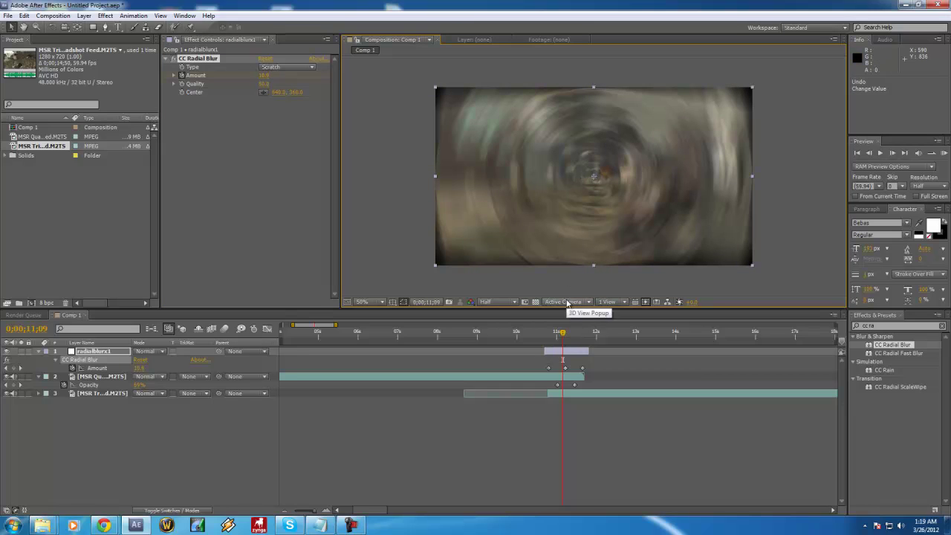
# Apply Keyframe Assistant > Easy Ease to the blur and opacity transition keyframes
pyautogui.click(563, 332)
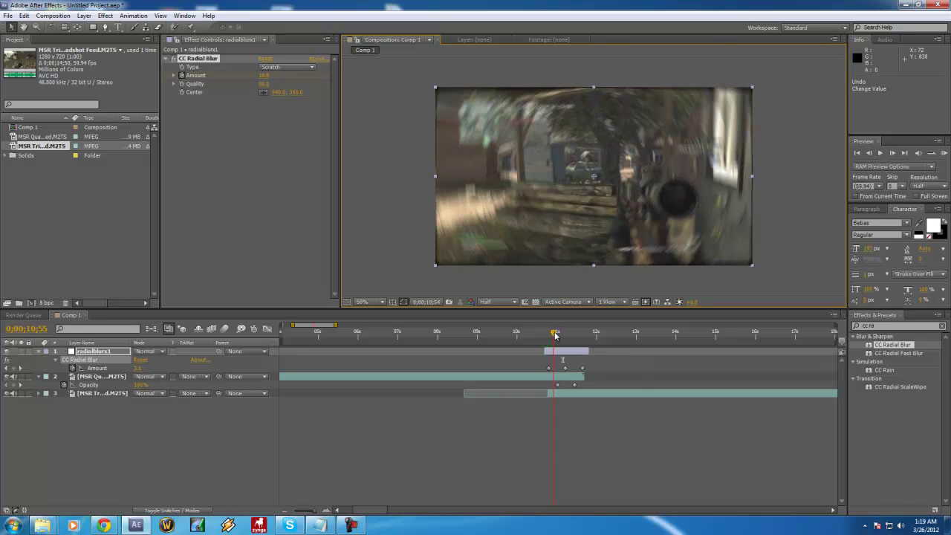
pyautogui.moveTo(573, 332); pyautogui.dragTo(611, 374)
pyautogui.rightClick(575, 385)
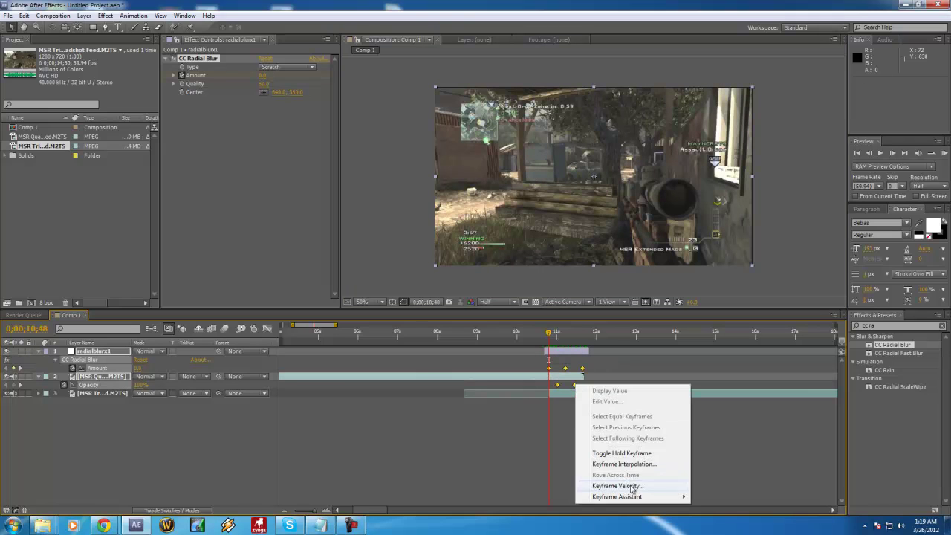
pyautogui.moveTo(634, 496)
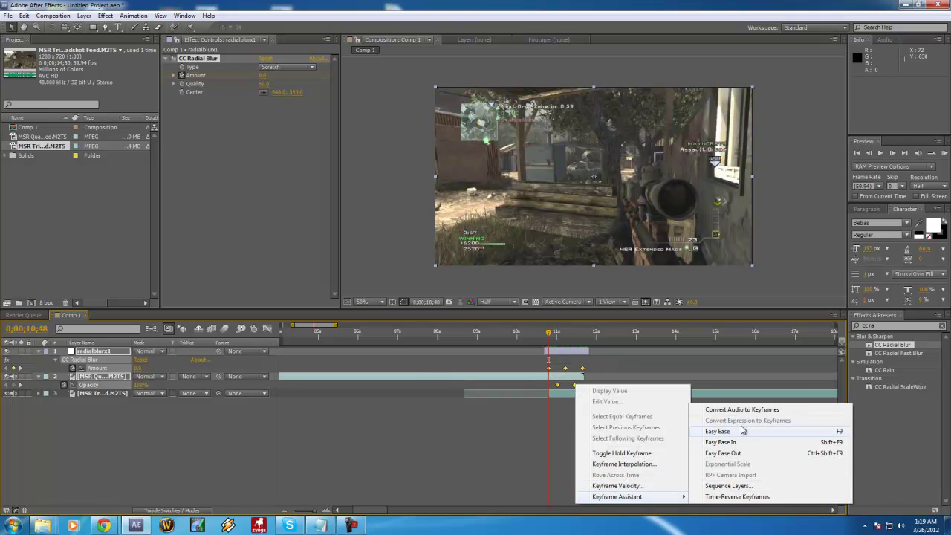
pyautogui.click(718, 431)
# Select the three Amount keyframes and view them in the Graph Editor
pyautogui.click(509, 369)
pyautogui.moveTo(510, 367); pyautogui.dragTo(614, 369)
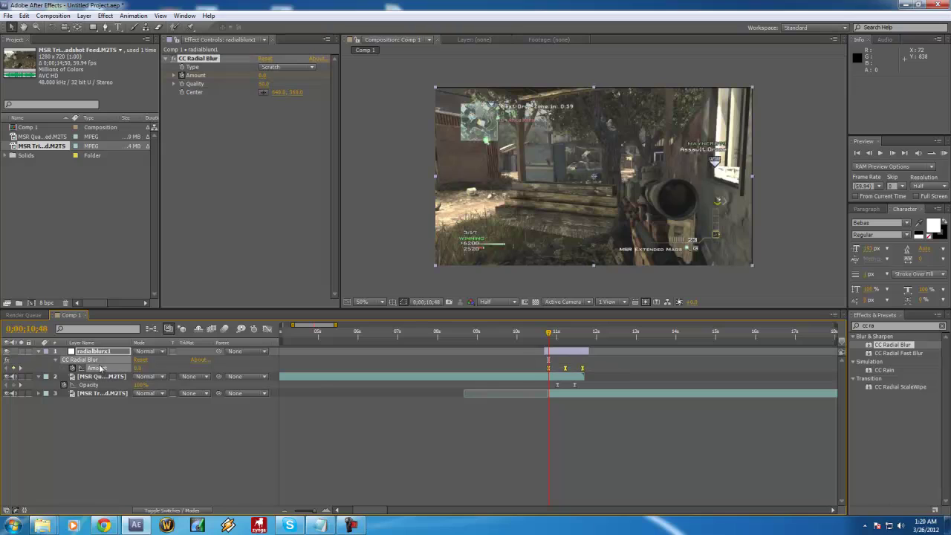
pyautogui.click(267, 329)
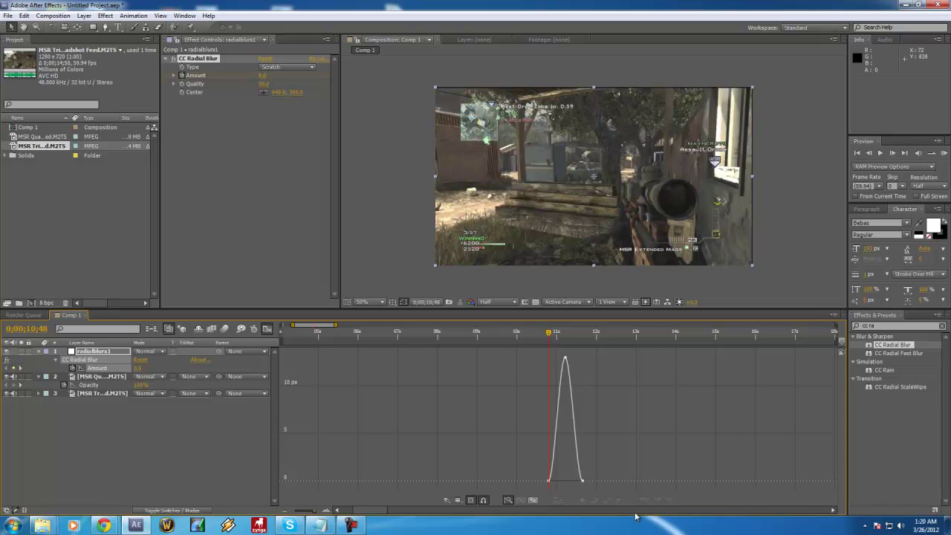
# Lengthen the ease handles of the first and last Amount keyframes toward the peak, then exit the Graph Editor
pyautogui.click(559, 483)
pyautogui.moveTo(559, 483); pyautogui.dragTo(565, 481)
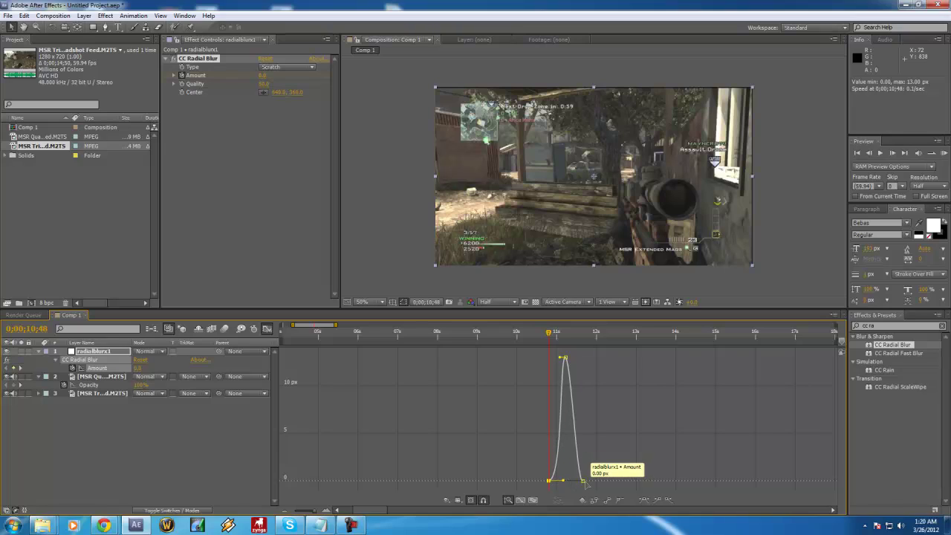
pyautogui.click(582, 481)
pyautogui.moveTo(578, 482); pyautogui.dragTo(568, 484)
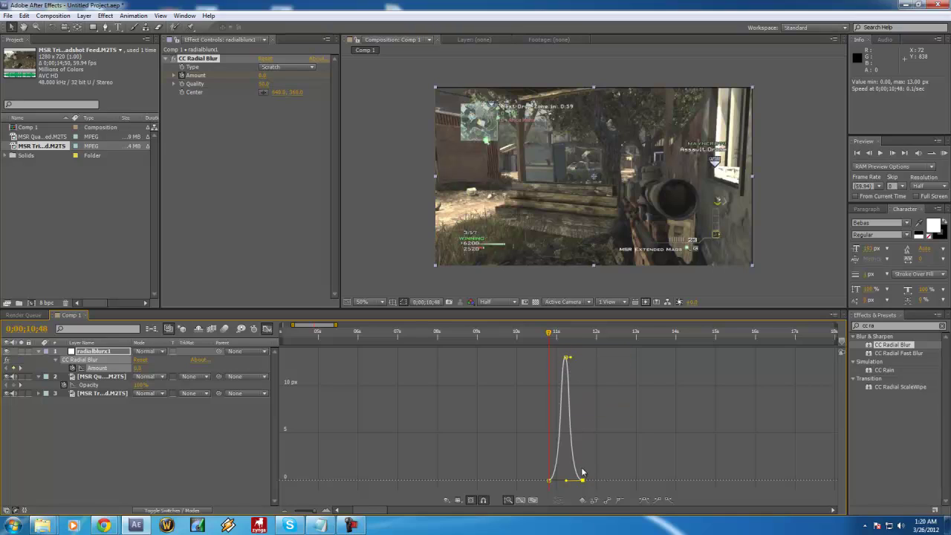
pyautogui.click(267, 328)
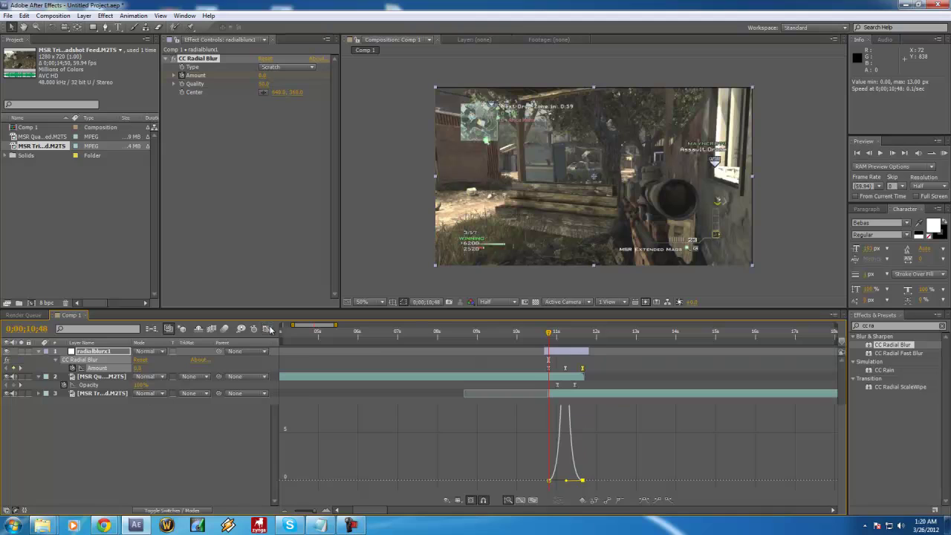
# Scrub through the transition and run a RAM Preview of Comp 1
pyautogui.click(551, 335)
pyautogui.moveTo(552, 334)
pyautogui.mouseDown()
pyautogui.moveTo(573, 335)
pyautogui.moveTo(545, 340)
pyautogui.mouseUp()
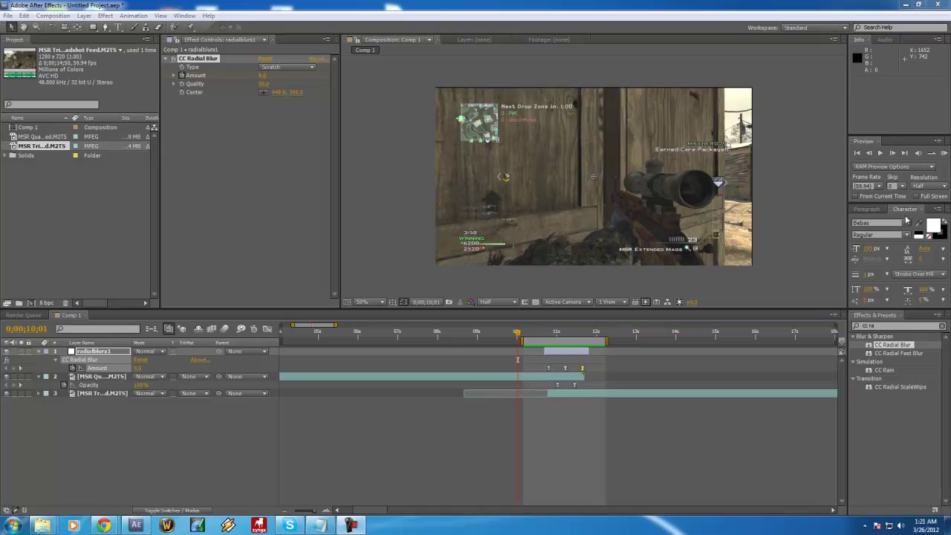
pyautogui.click(945, 154)
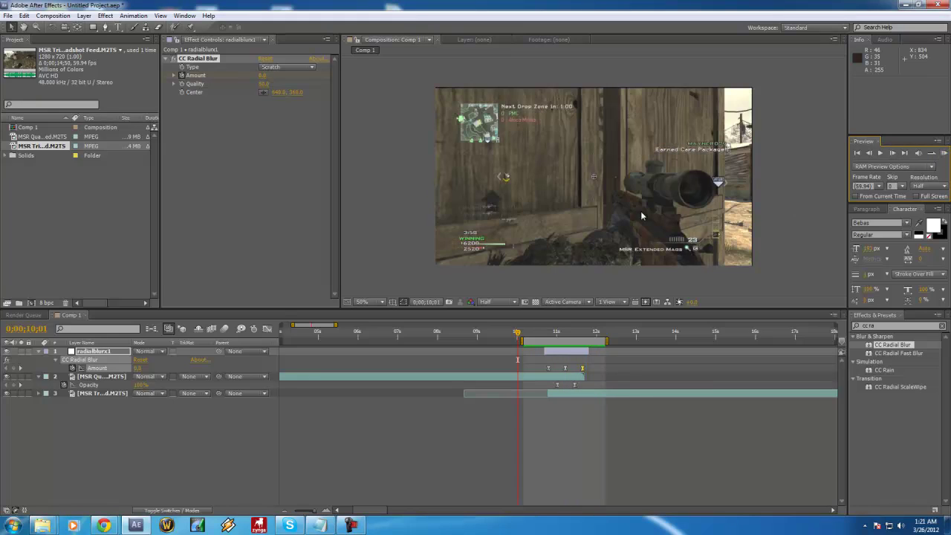
pyautogui.moveTo(518, 332); pyautogui.dragTo(550, 336)
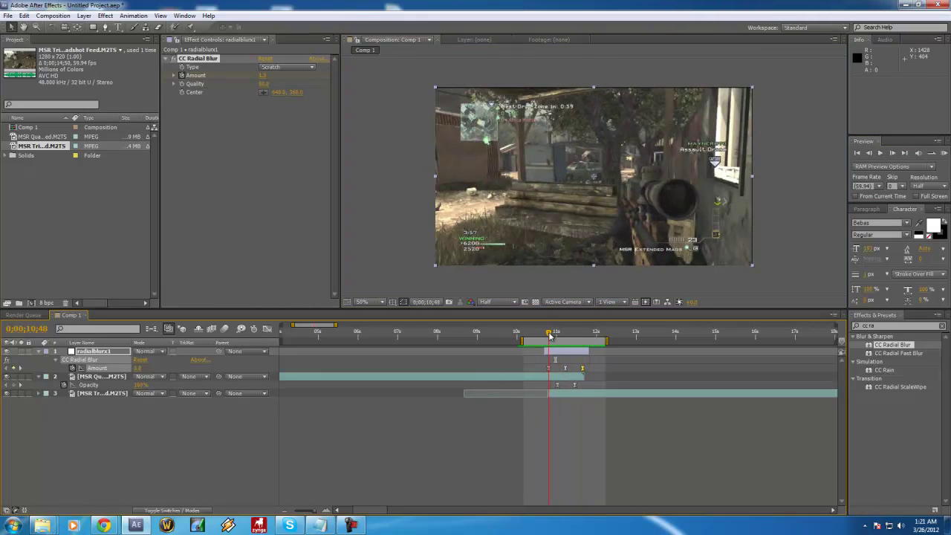